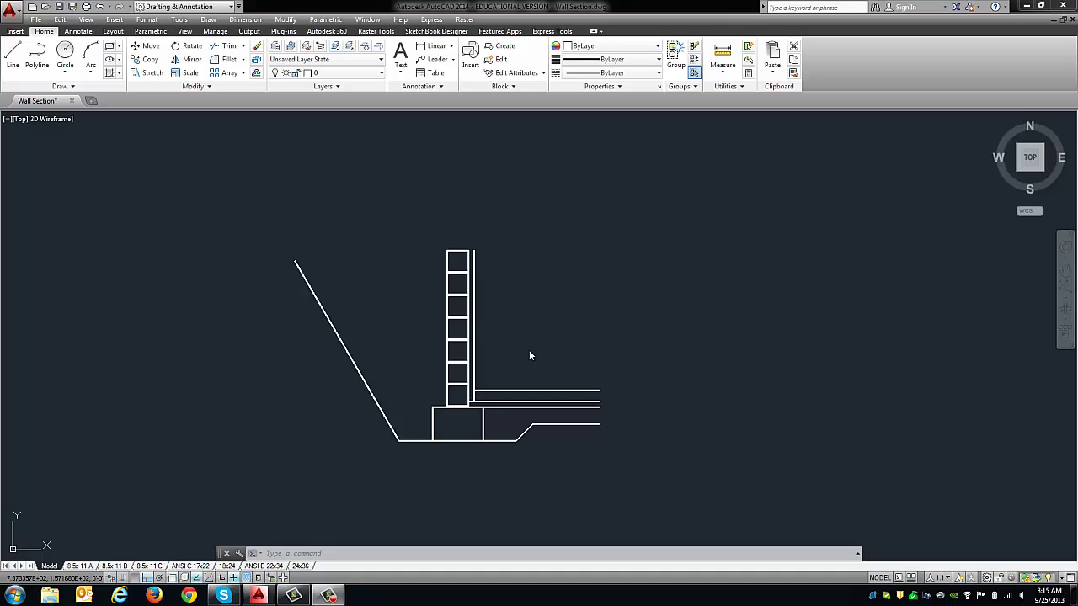
Step: Dismiss the Windows color scheme prompt and switch the drawing to the ANSI D 22x34 layout
{"action": "mouse_move", "coordinate": [270, 570]}
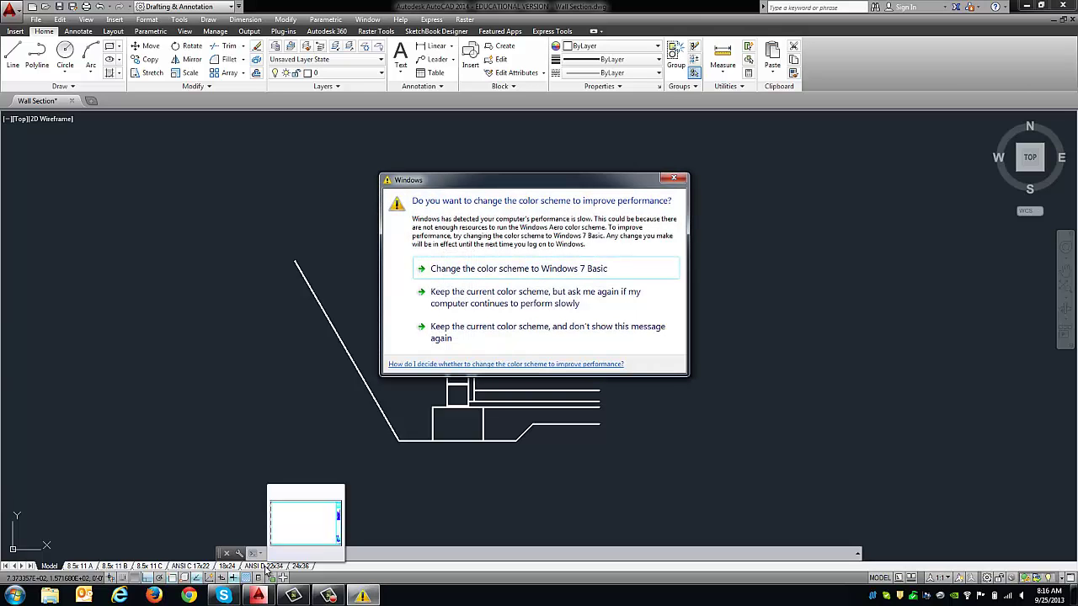
{"action": "left_click", "coordinate": [674, 179]}
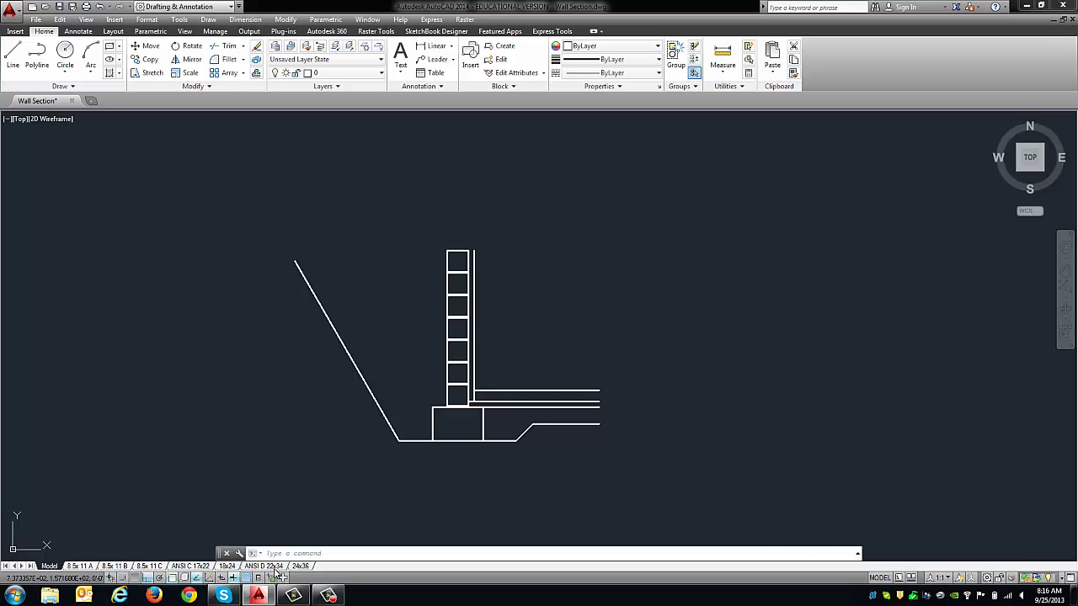
{"action": "left_click", "coordinate": [275, 568]}
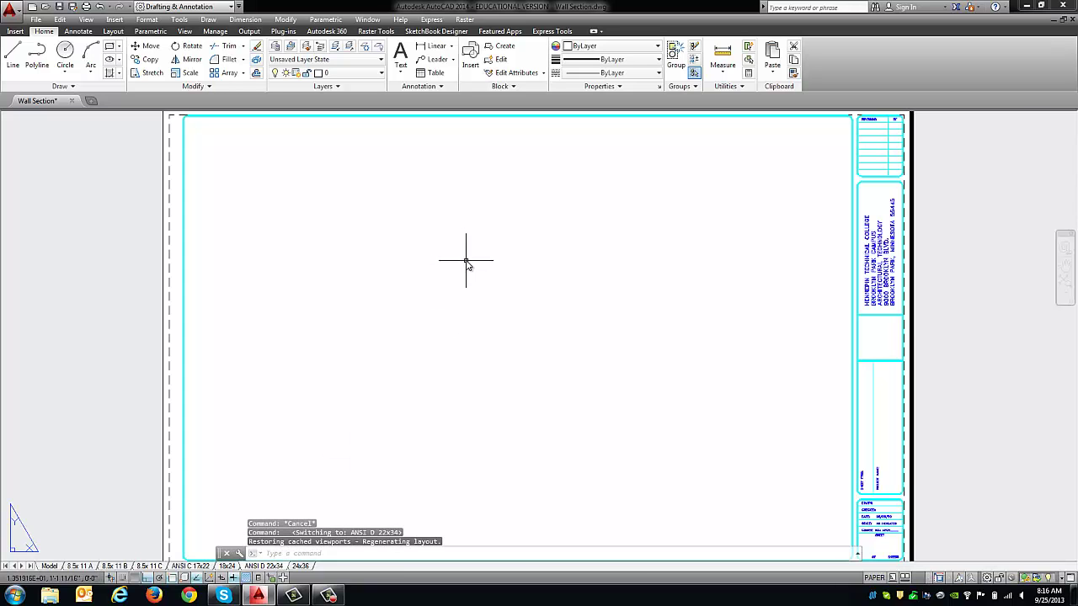
{"action": "scroll", "coordinate": [464, 258], "scroll_direction": "down", "scroll_amount": 2}
{"action": "middle_click_drag", "start_coordinate": [464, 257], "coordinate": [462, 289]}
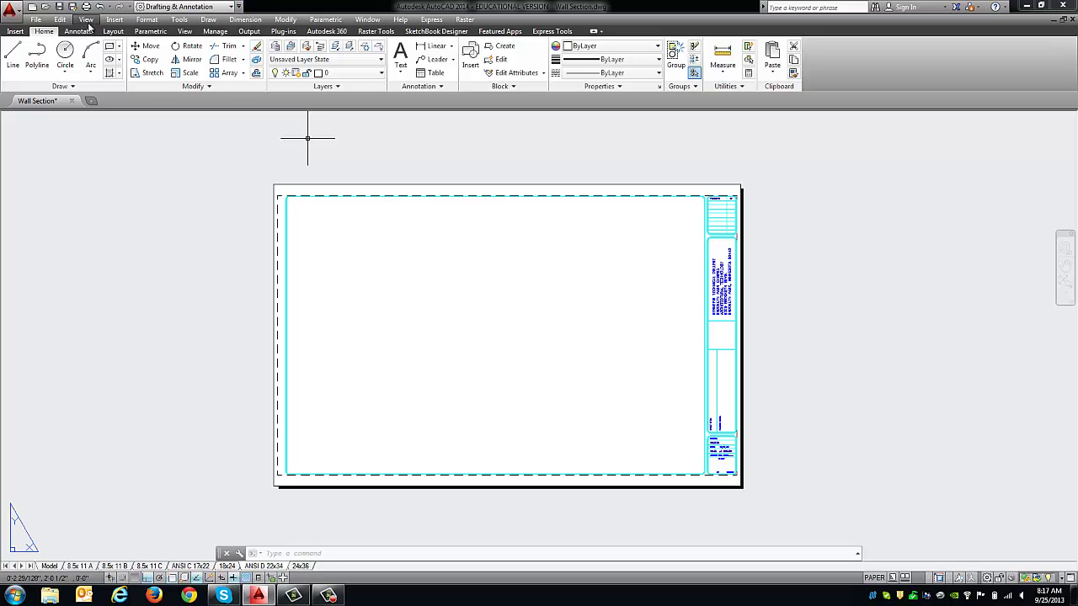
Step: Create a single tall rectangular viewport filling most of the left half of the title block's drawing area
{"action": "left_click", "coordinate": [86, 19]}
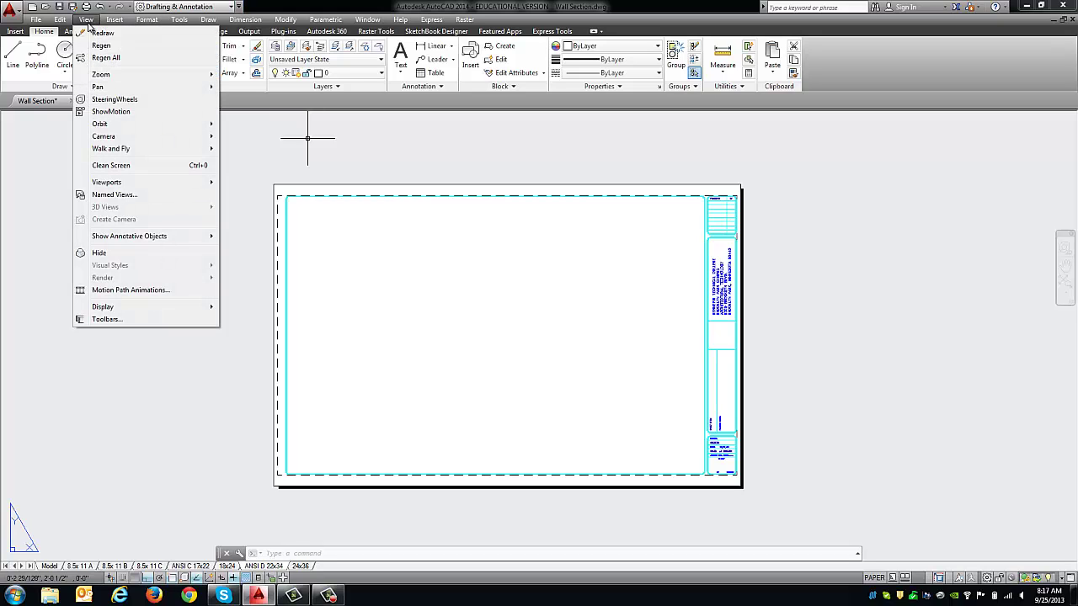
{"action": "mouse_move", "coordinate": [117, 187]}
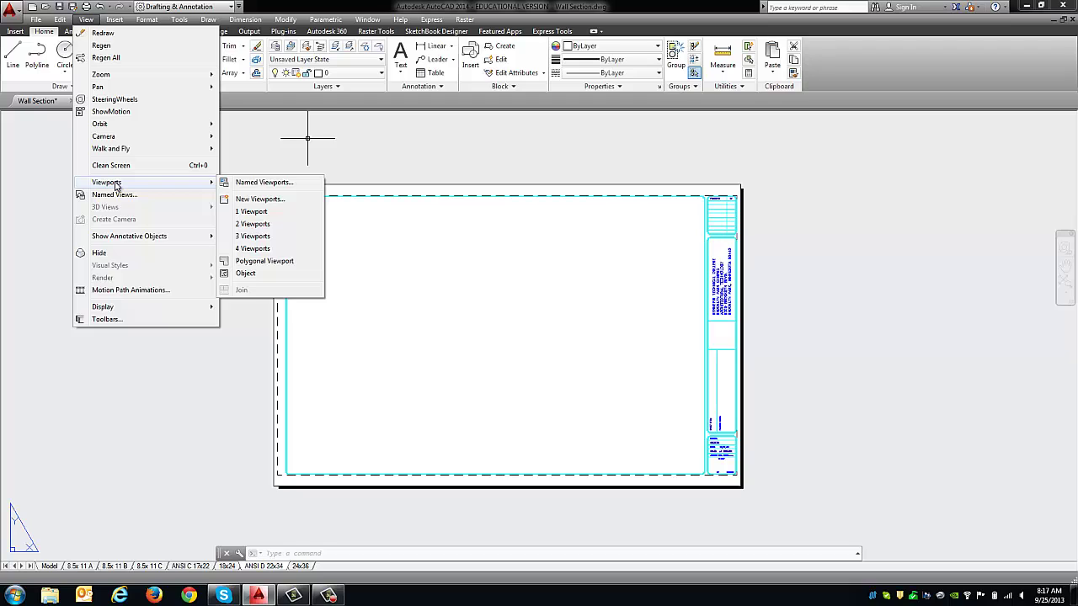
{"action": "left_click", "coordinate": [252, 213]}
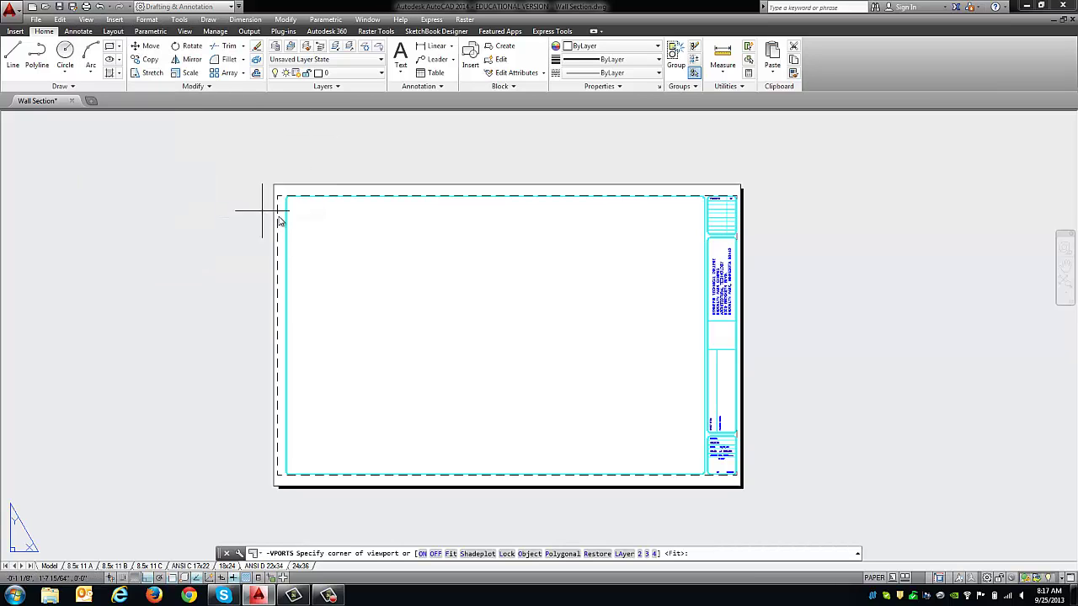
{"action": "left_click", "coordinate": [307, 218]}
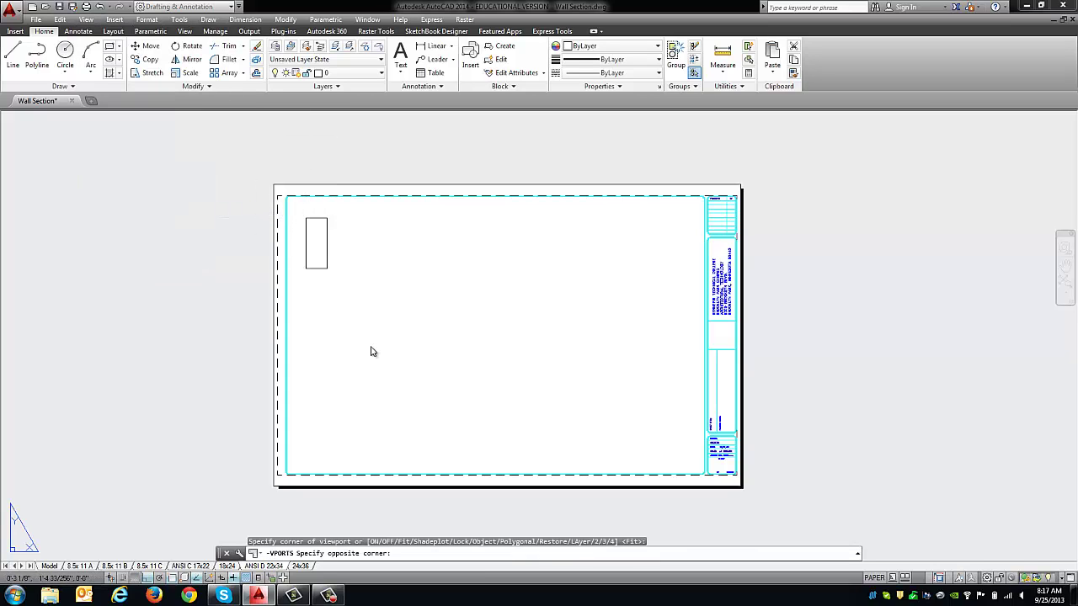
{"action": "left_click", "coordinate": [478, 460]}
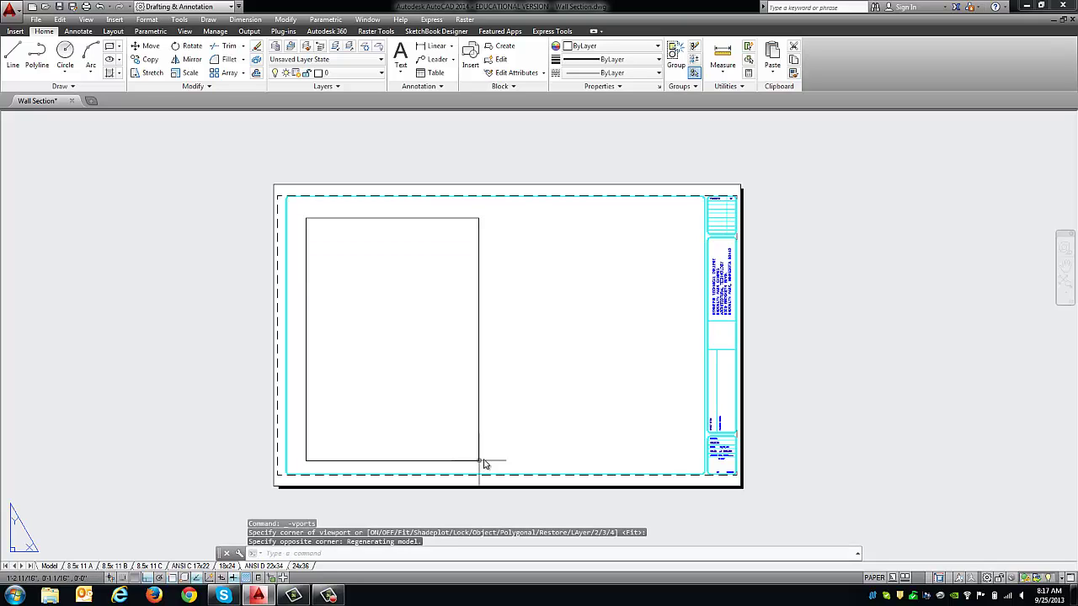
Step: Move the new viewport to the A-Anno-Vprt layer
{"action": "left_click", "coordinate": [479, 331]}
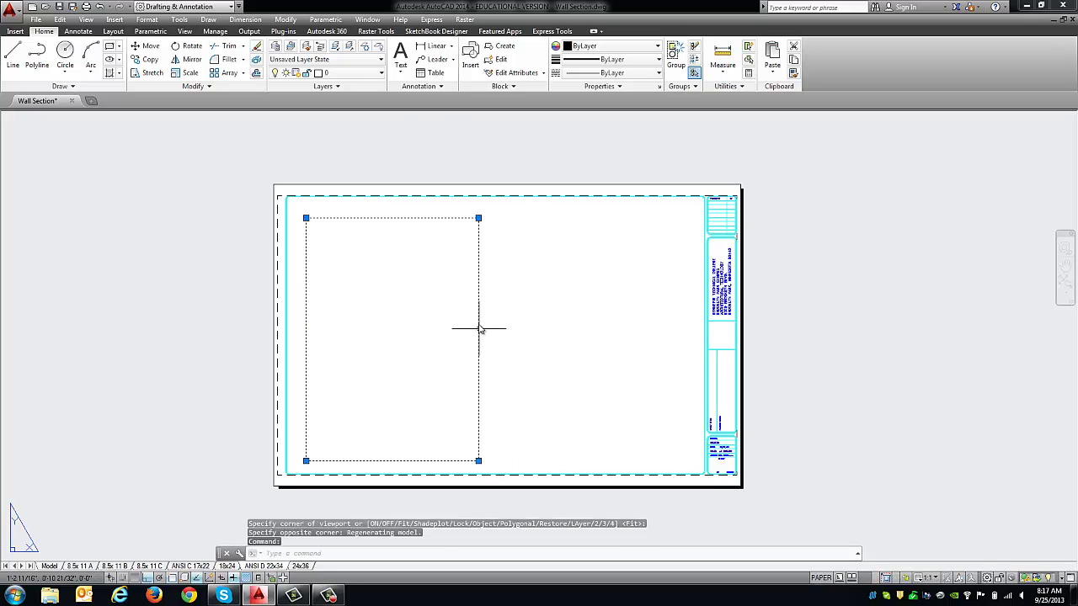
{"action": "left_click", "coordinate": [380, 74]}
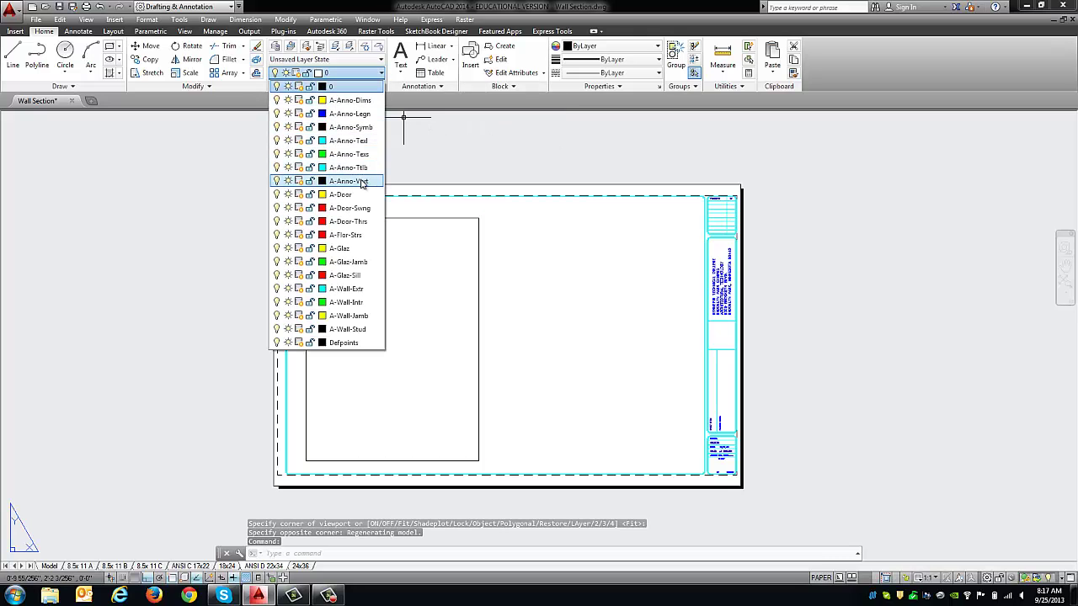
{"action": "left_click", "coordinate": [362, 182]}
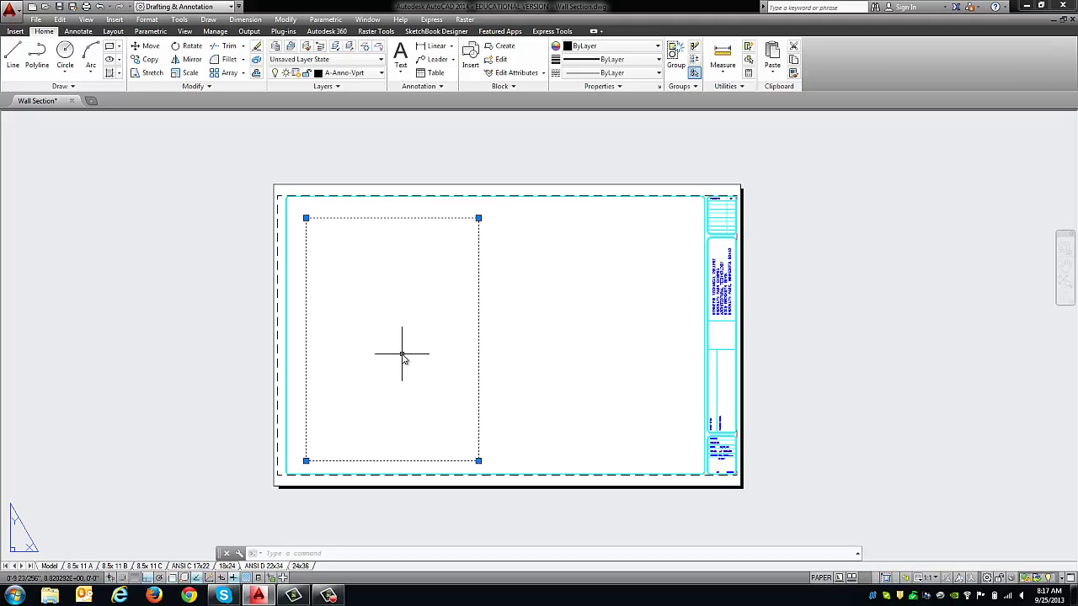
{"action": "key", "text": "Escape"}
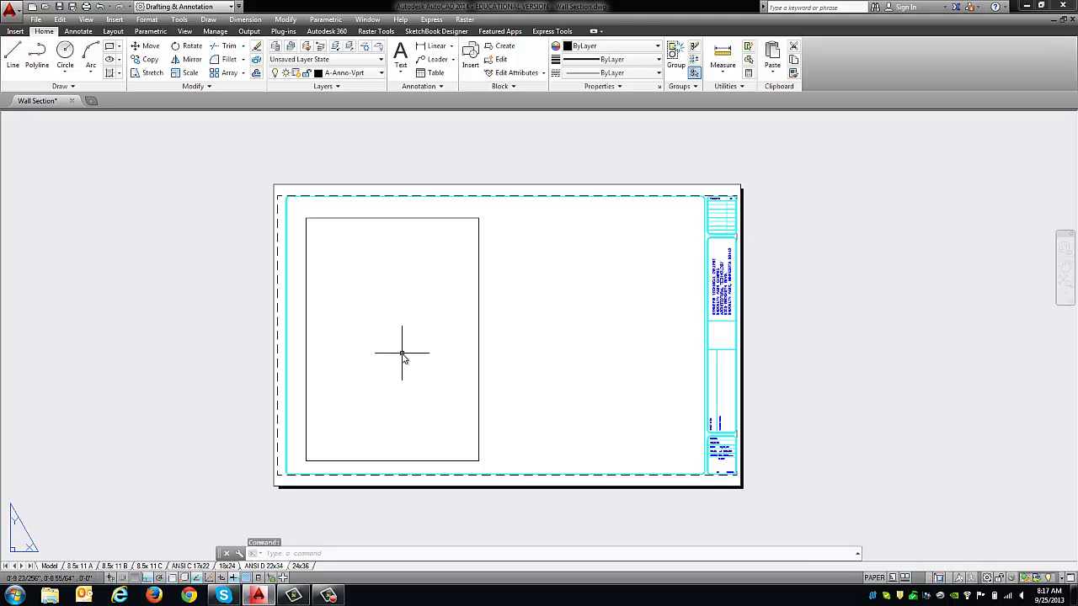
Step: Activate the viewport's model space and frame the wall section in the lower part of the viewport
{"action": "double_click", "coordinate": [402, 358]}
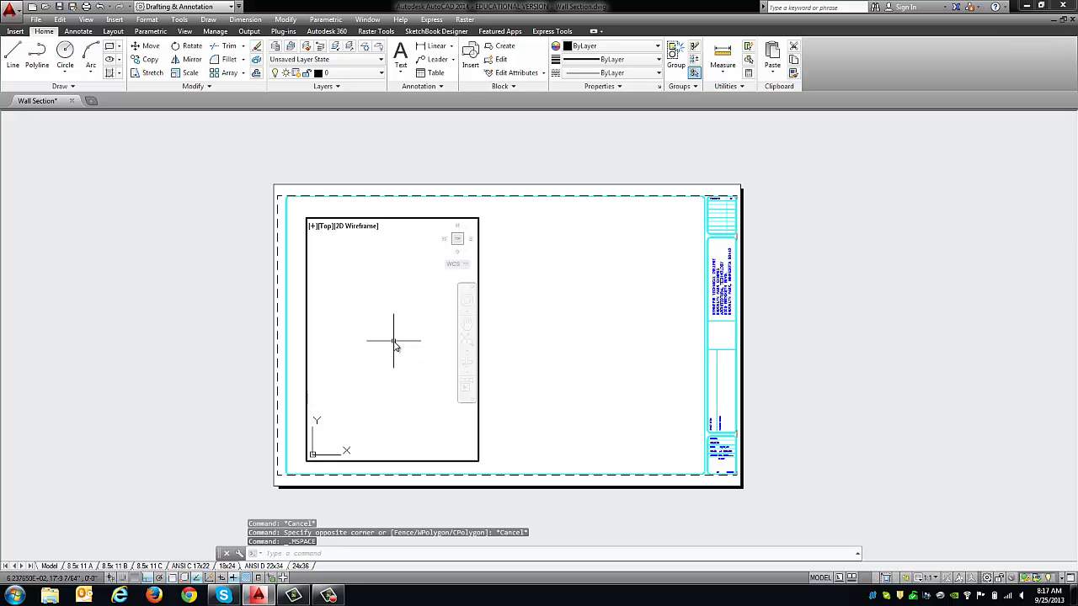
{"action": "middle_click", "coordinate": [392, 341]}
{"action": "middle_click", "coordinate": [393, 341]}
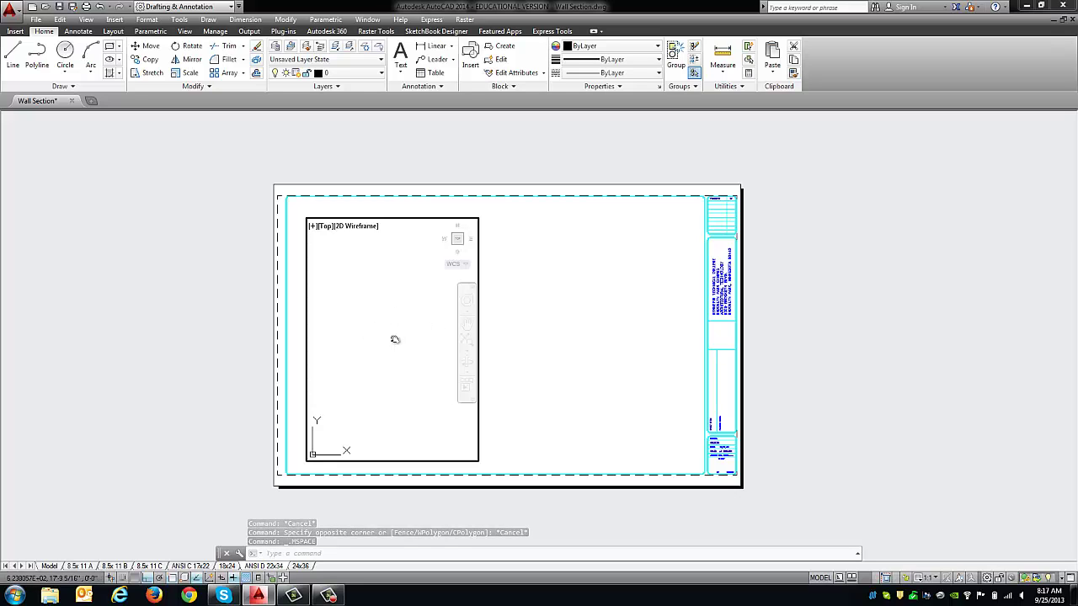
{"action": "middle_click", "coordinate": [413, 339]}
{"action": "middle_click", "coordinate": [413, 338]}
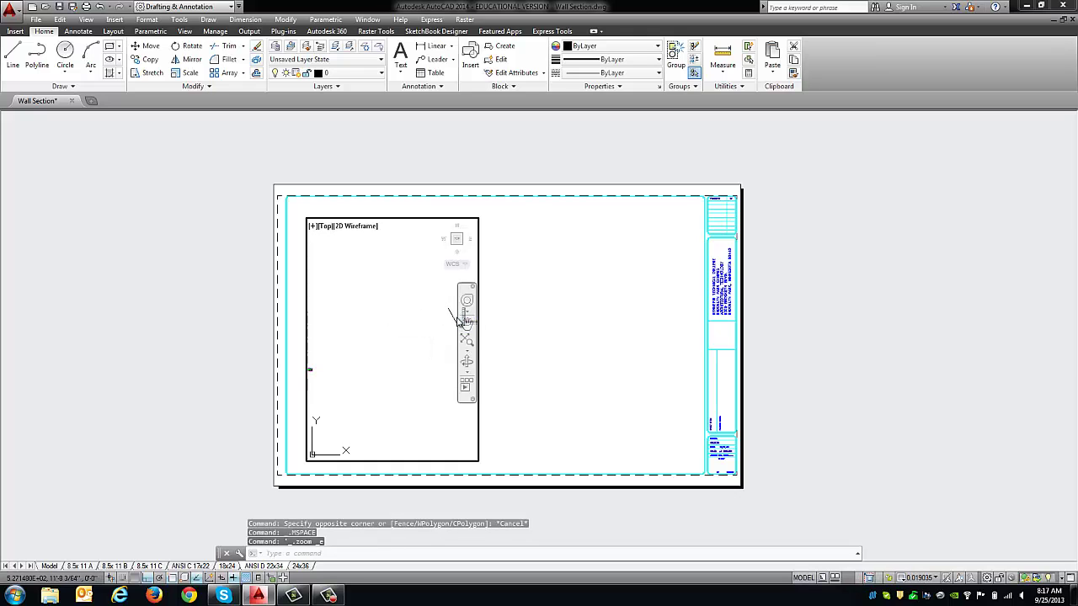
{"action": "middle_click_drag", "start_coordinate": [447, 320], "coordinate": [287, 328]}
{"action": "scroll", "coordinate": [387, 338], "scroll_direction": "up", "scroll_amount": 4}
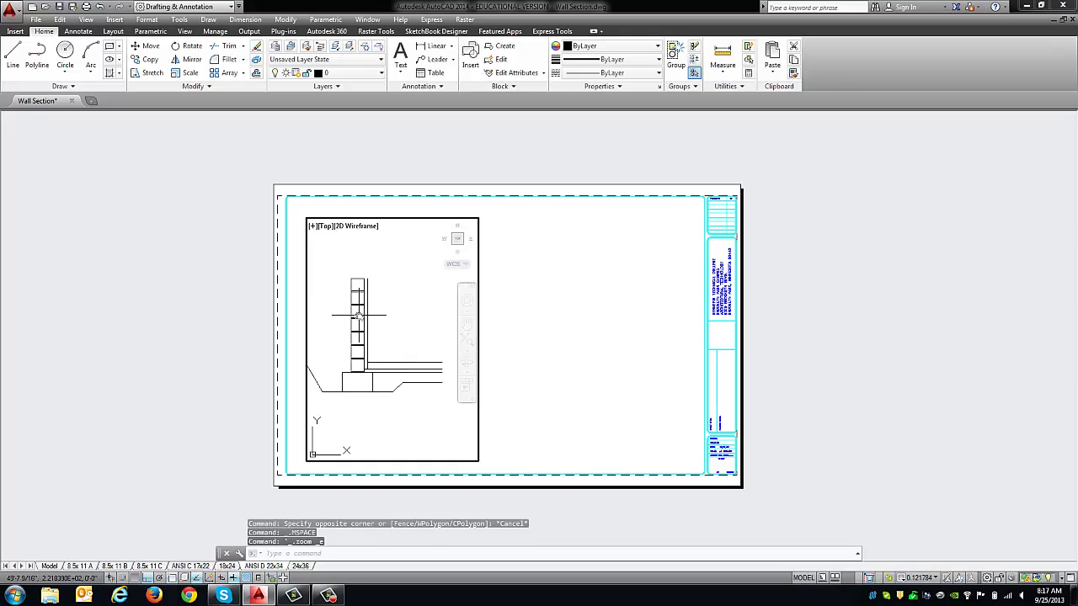
{"action": "middle_click_drag", "start_coordinate": [387, 338], "coordinate": [379, 364]}
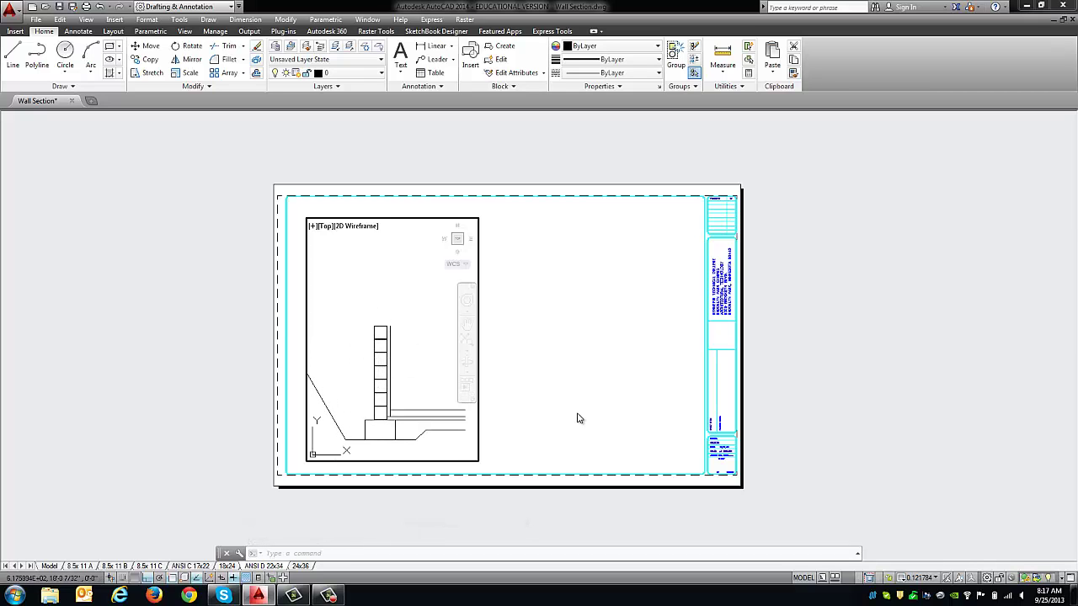
Step: Set the viewport scale to 1-1/2" = 1'-0" and return to paper space
{"action": "left_click", "coordinate": [936, 577]}
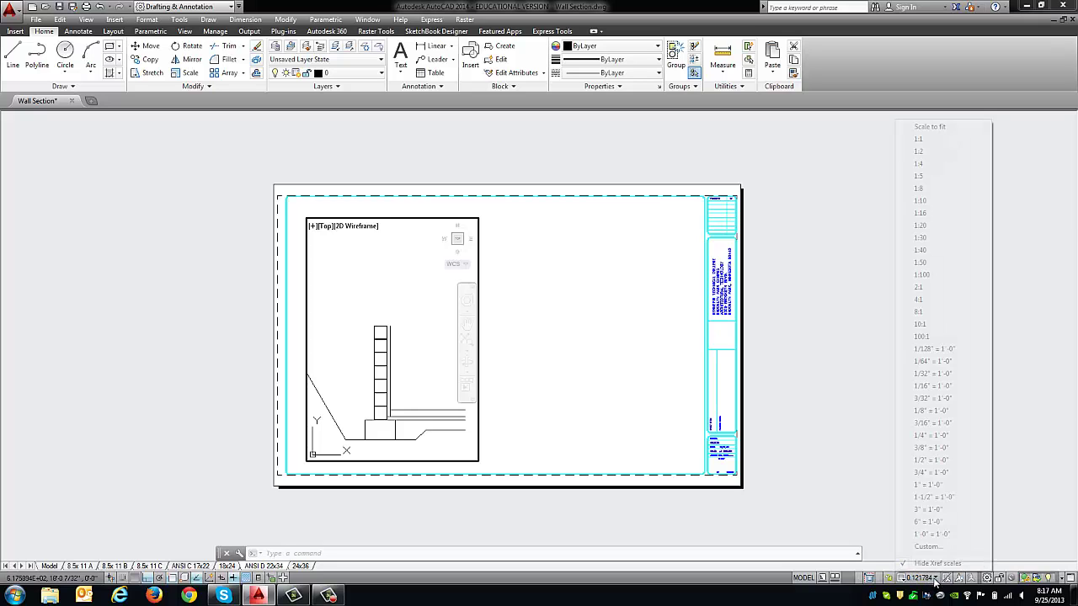
{"action": "left_click", "coordinate": [920, 499]}
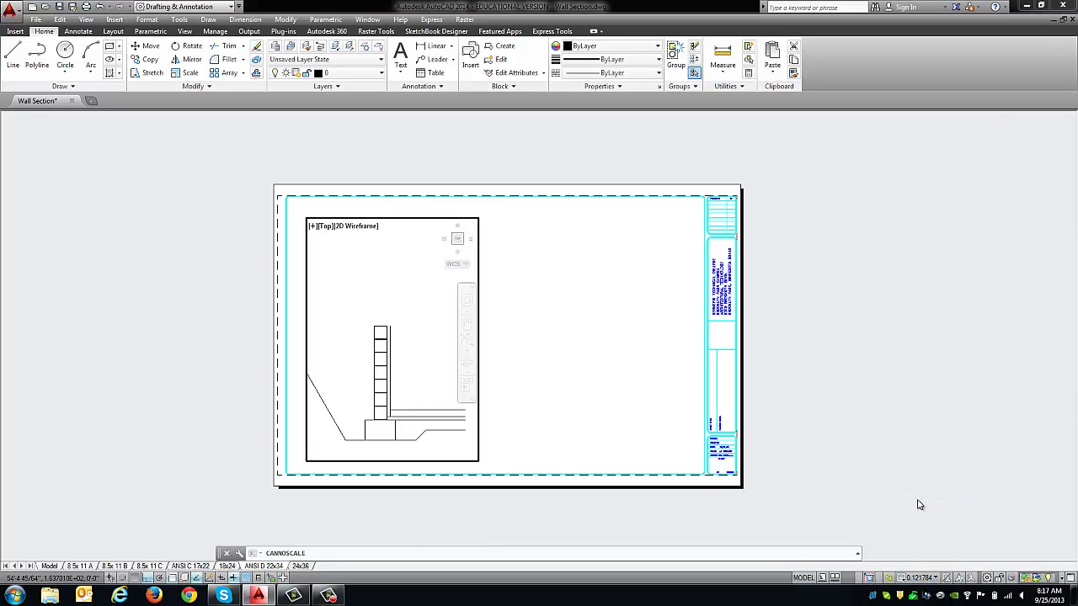
{"action": "double_click", "coordinate": [562, 387]}
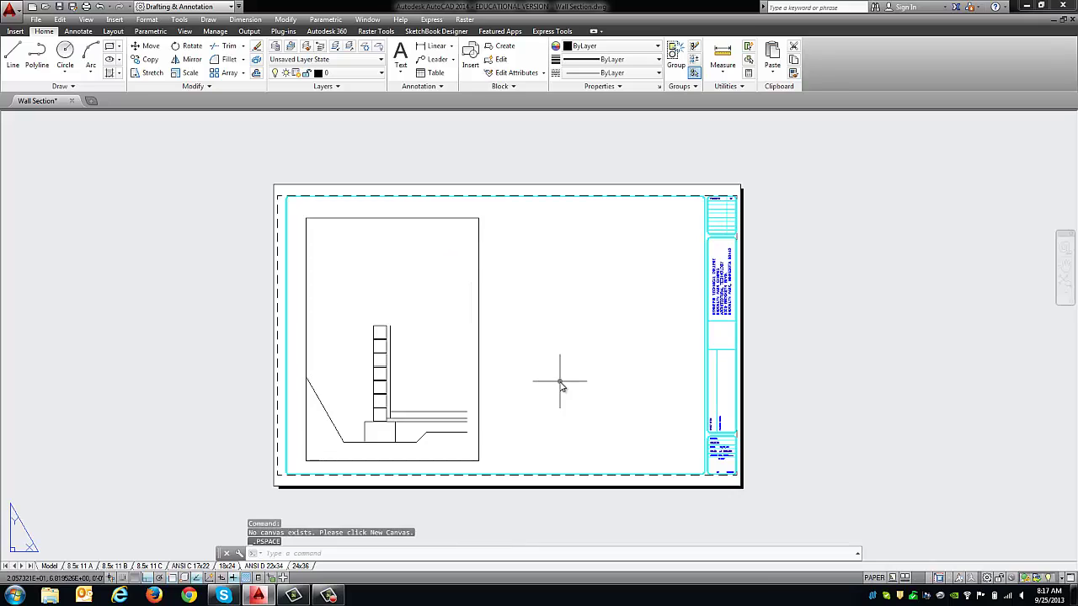
Step: Lock the viewport's display, reactivate its model space and test the lock by zooming in and out
{"action": "left_click", "coordinate": [480, 367]}
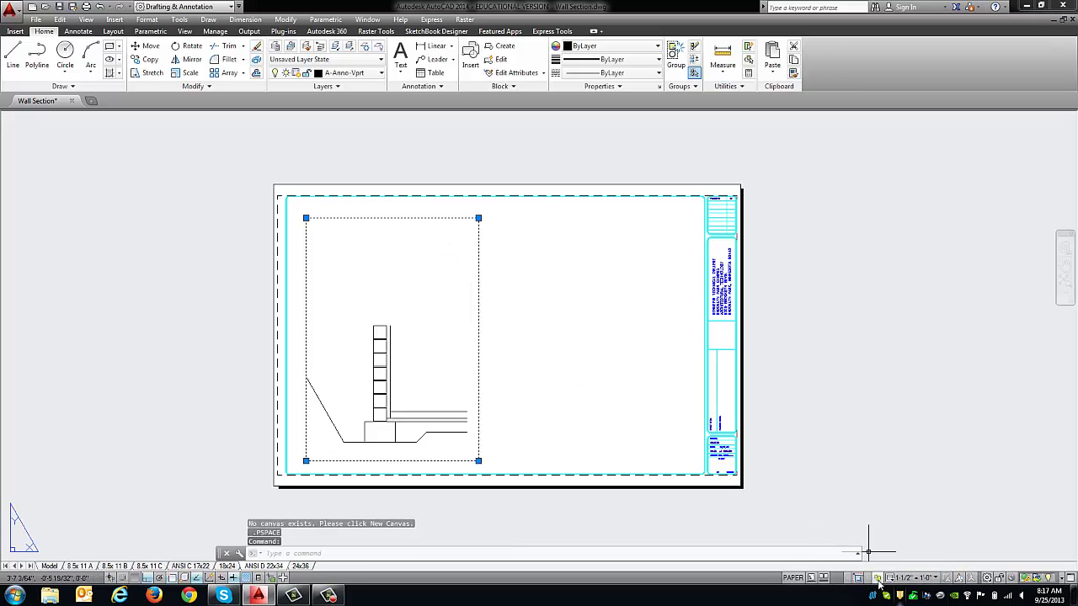
{"action": "double_click", "coordinate": [440, 365]}
{"action": "left_click", "coordinate": [439, 364]}
{"action": "scroll", "coordinate": [404, 396], "scroll_direction": "up", "scroll_amount": 4}
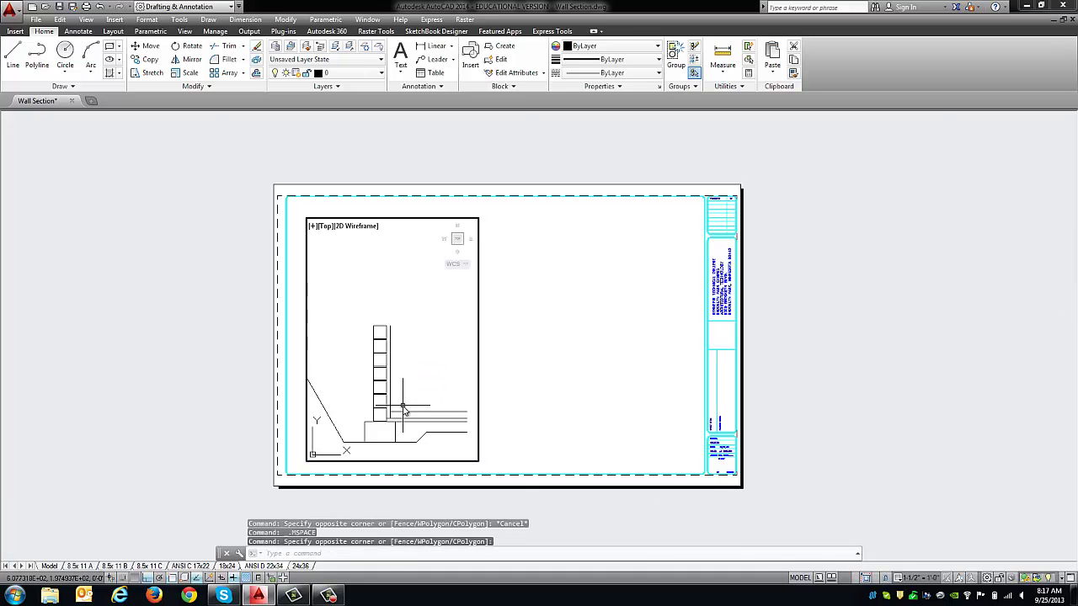
{"action": "scroll", "coordinate": [447, 419], "scroll_direction": "down", "scroll_amount": 3}
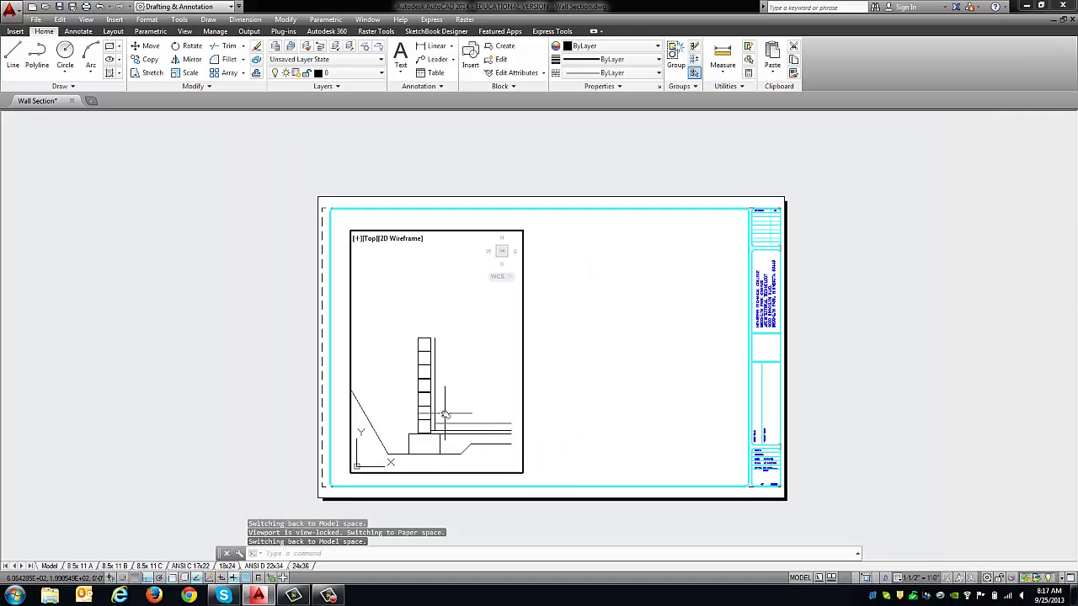
{"action": "scroll", "coordinate": [454, 401], "scroll_direction": "up", "scroll_amount": 2}
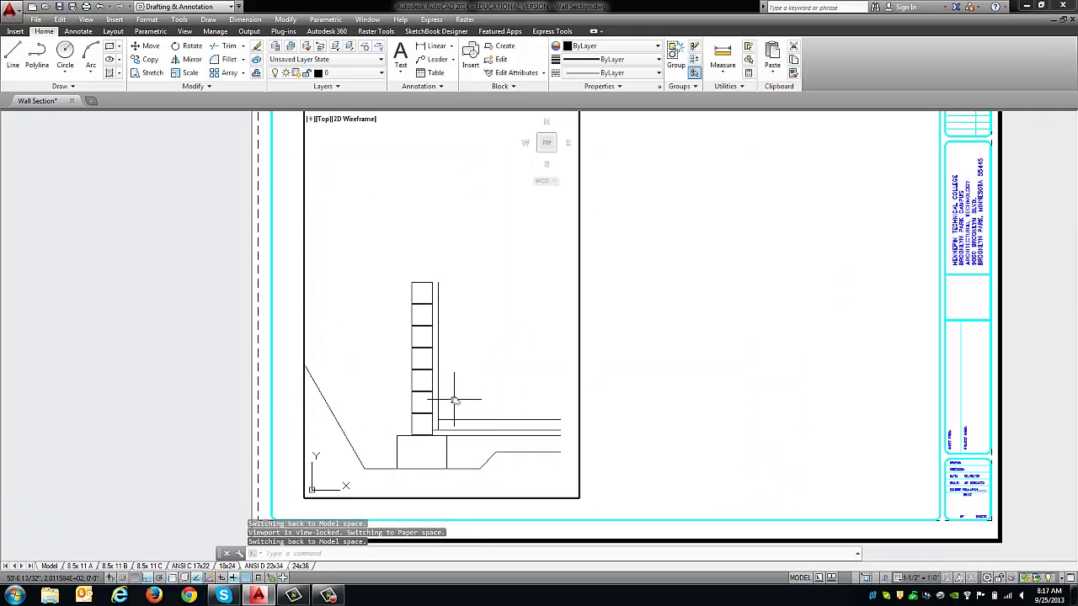
{"action": "scroll", "coordinate": [456, 398], "scroll_direction": "down", "scroll_amount": 2}
{"action": "scroll", "coordinate": [454, 397], "scroll_direction": "up", "scroll_amount": 4}
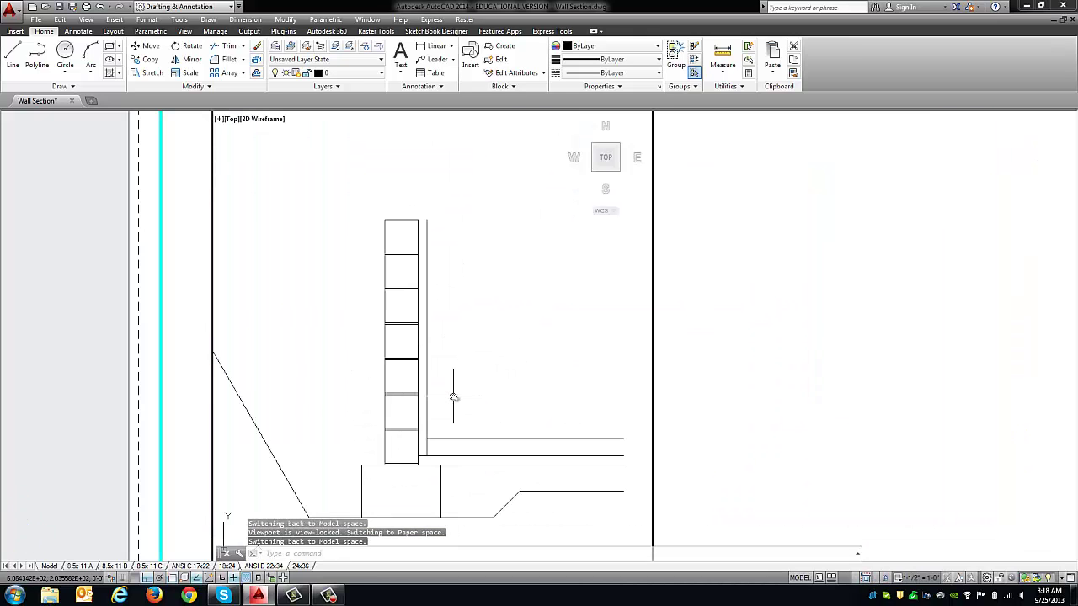
{"action": "scroll", "coordinate": [454, 396], "scroll_direction": "down", "scroll_amount": 2}
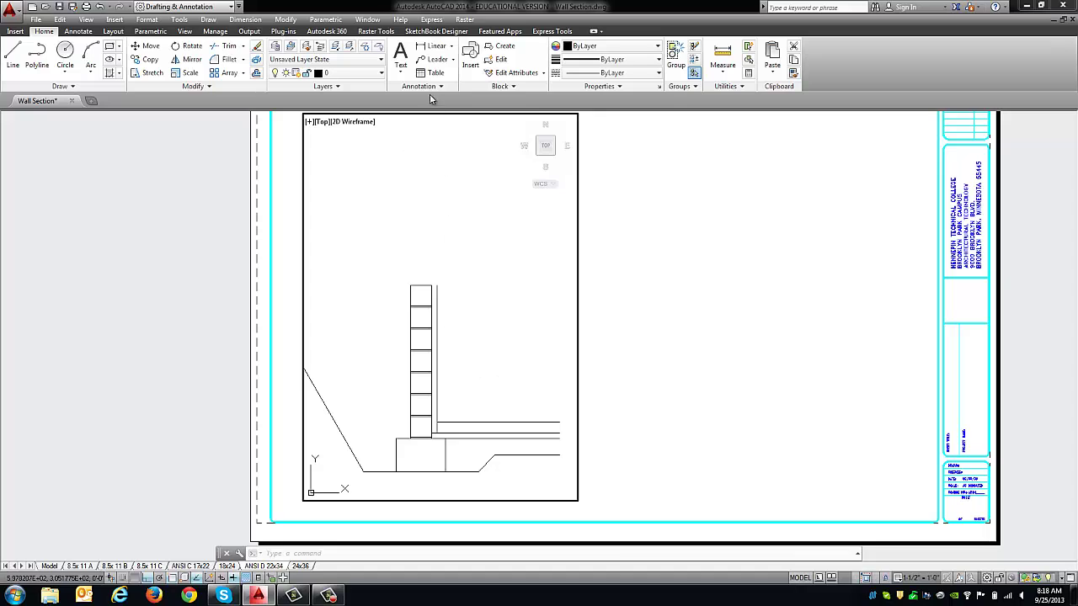
Step: Add a horizontal multileader pointing into the fourth block from the wall's top, with the text 8" CMU beside the wall's left face
{"action": "left_click", "coordinate": [431, 60]}
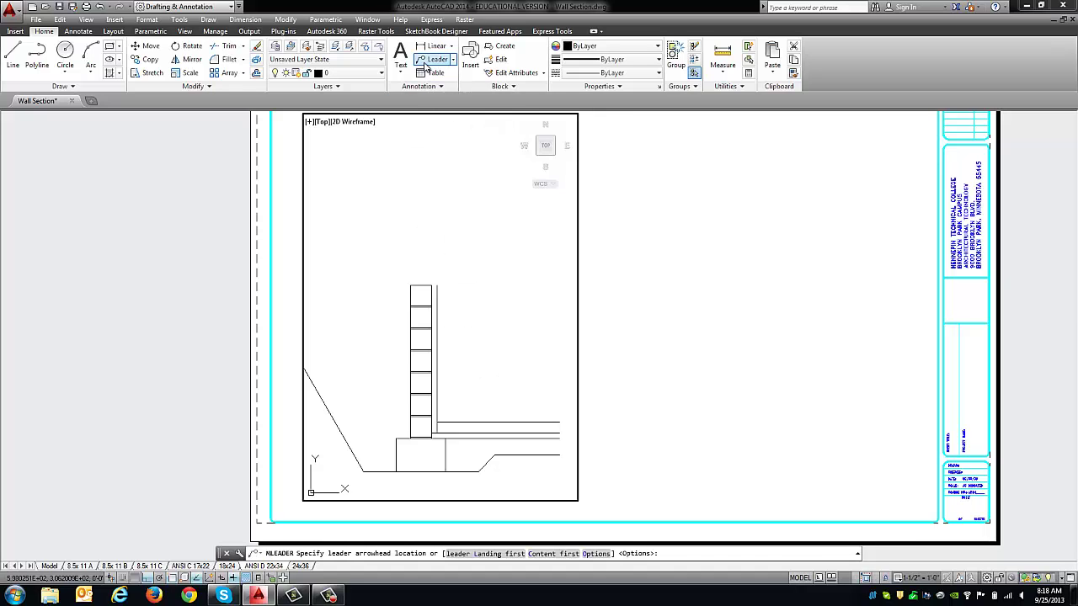
{"action": "scroll", "coordinate": [421, 350], "scroll_direction": "up", "scroll_amount": 4}
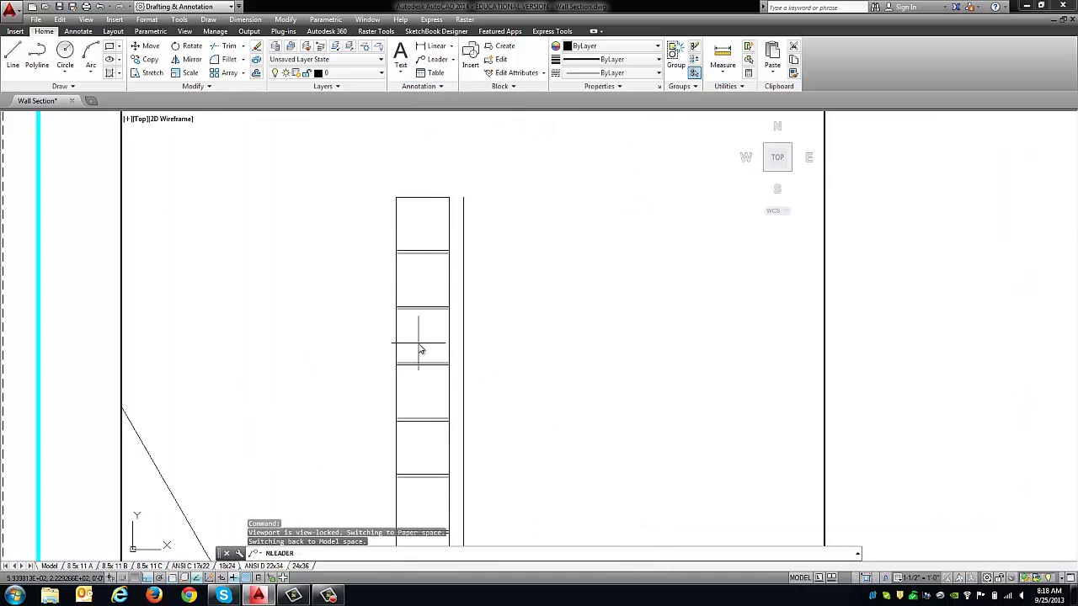
{"action": "middle_click_drag", "start_coordinate": [421, 350], "coordinate": [498, 344]}
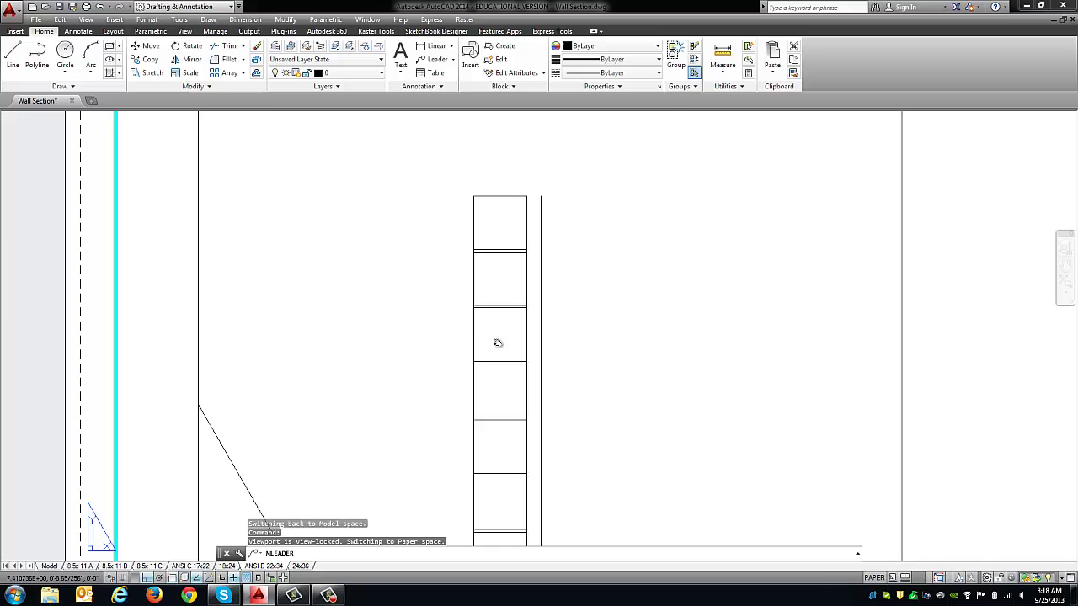
{"action": "left_click", "coordinate": [499, 392]}
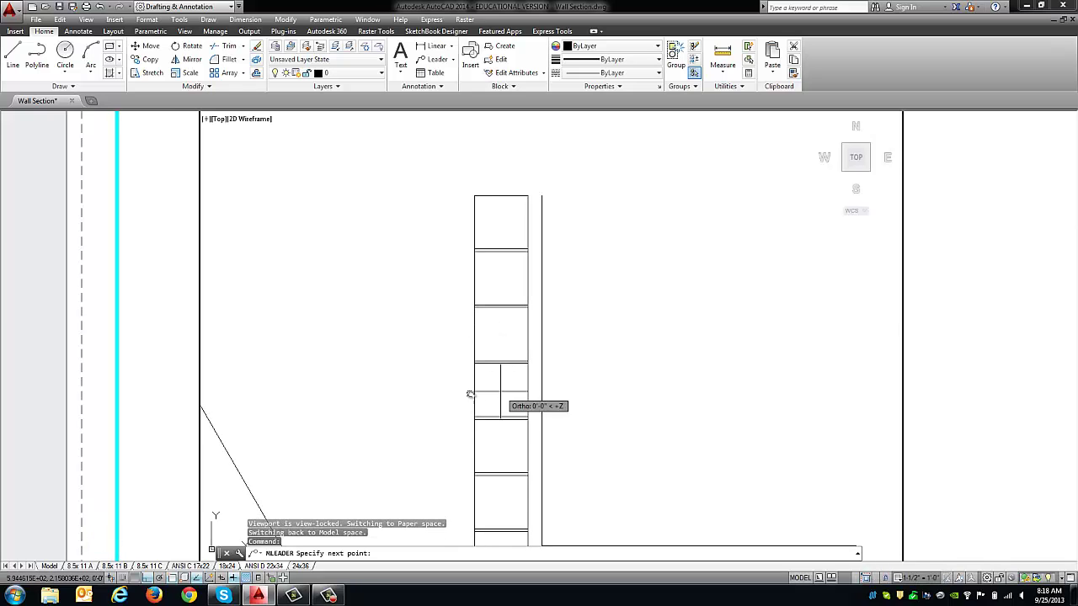
{"action": "left_click", "coordinate": [414, 387]}
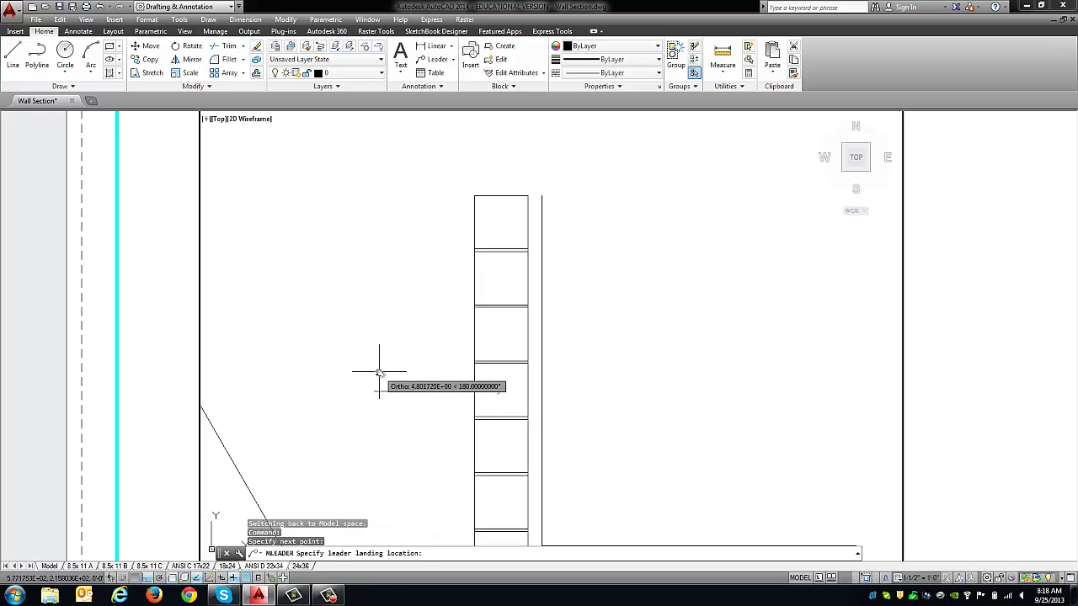
{"action": "left_click", "coordinate": [378, 377]}
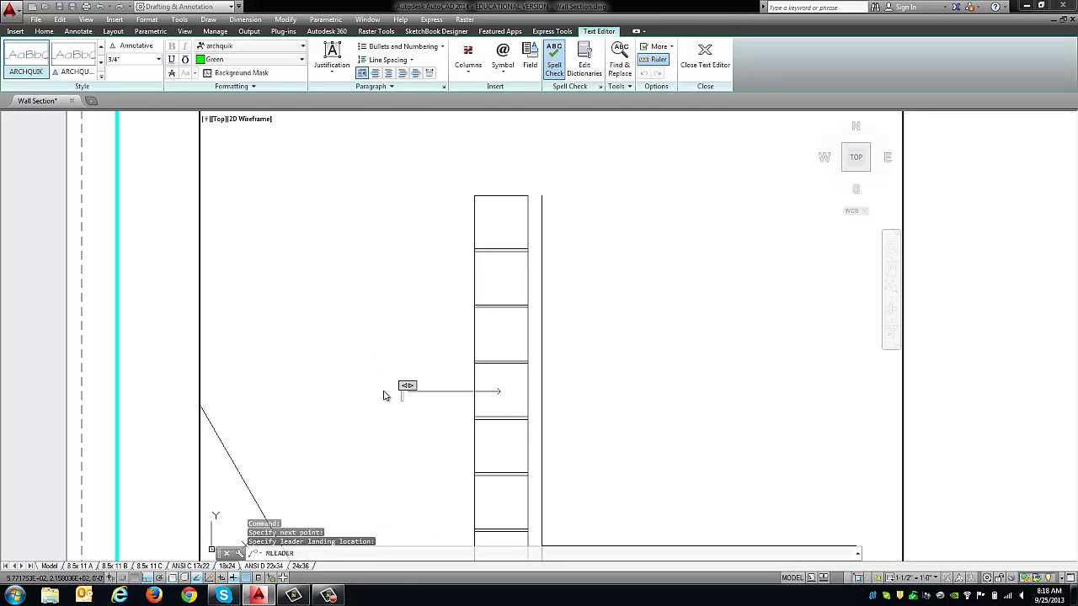
{"action": "type", "text": "8\""}
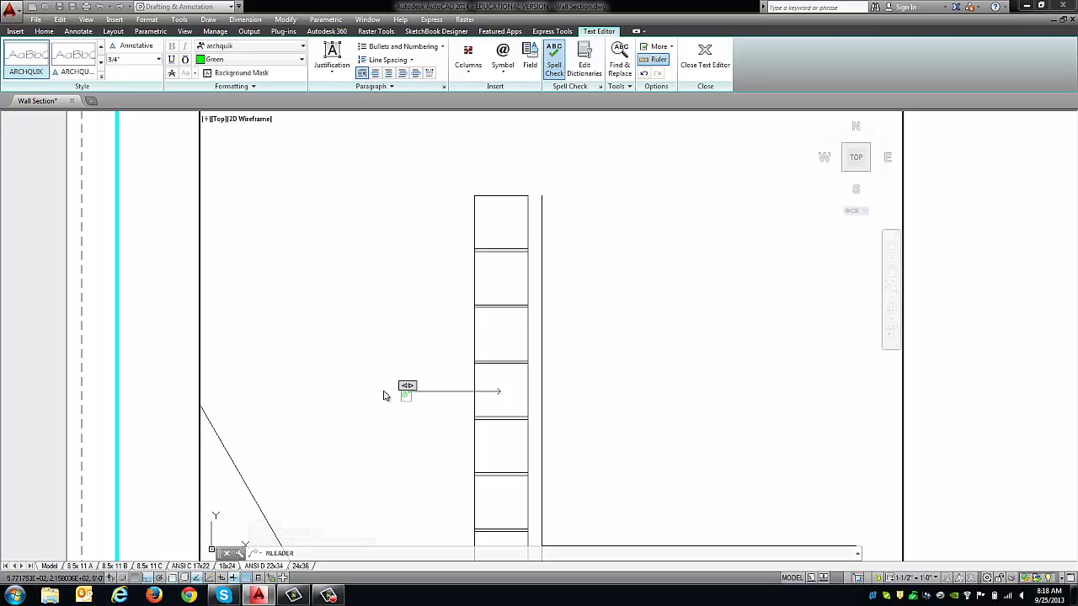
{"action": "type", "text": " CMU"}
{"action": "left_click", "coordinate": [385, 362]}
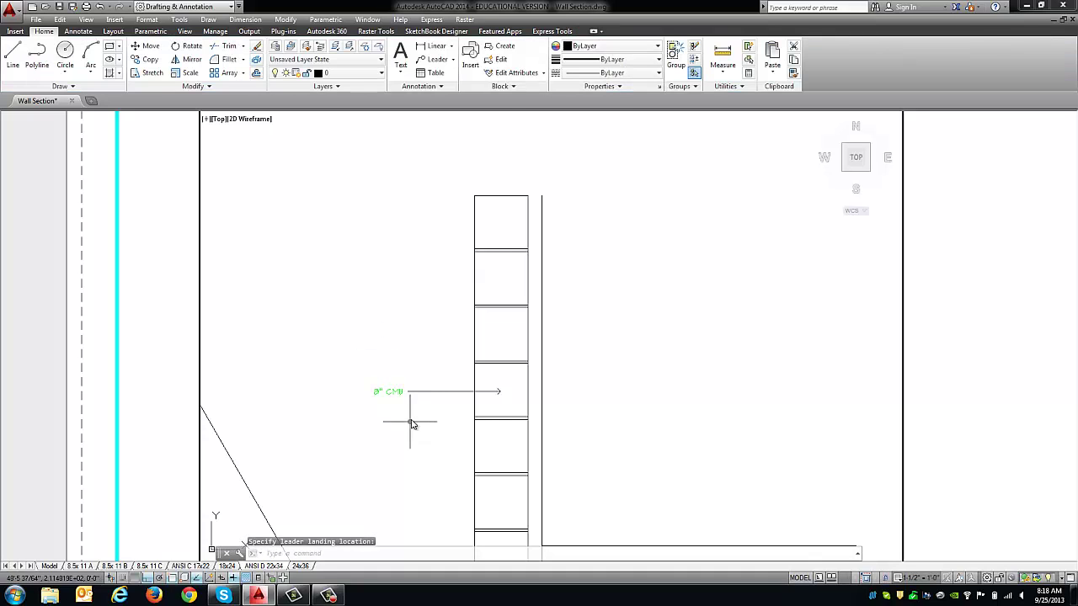
Step: Examine the leader format, content and leader structure settings of the ARCH-ANNO multileader style used for the 8" CMU note
{"action": "scroll", "coordinate": [412, 424], "scroll_direction": "up", "scroll_amount": 4}
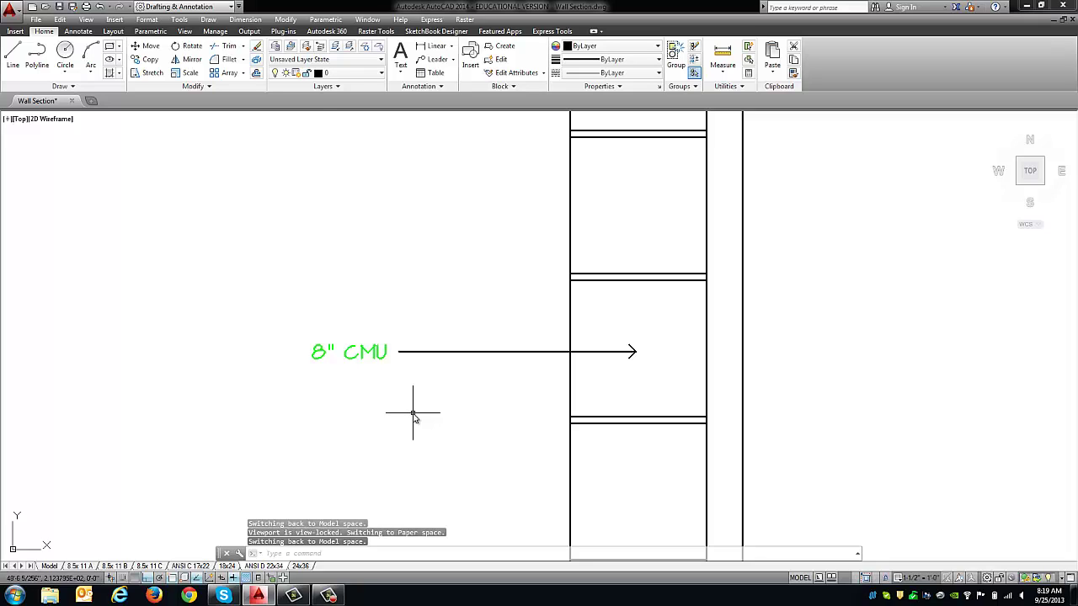
{"action": "left_click", "coordinate": [87, 33]}
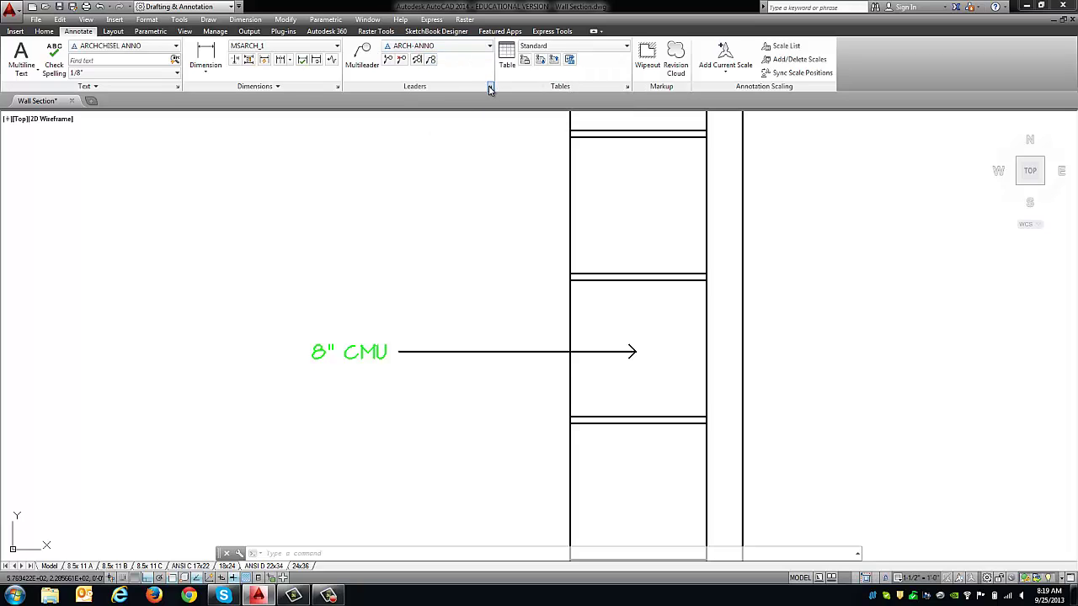
{"action": "left_click", "coordinate": [489, 87]}
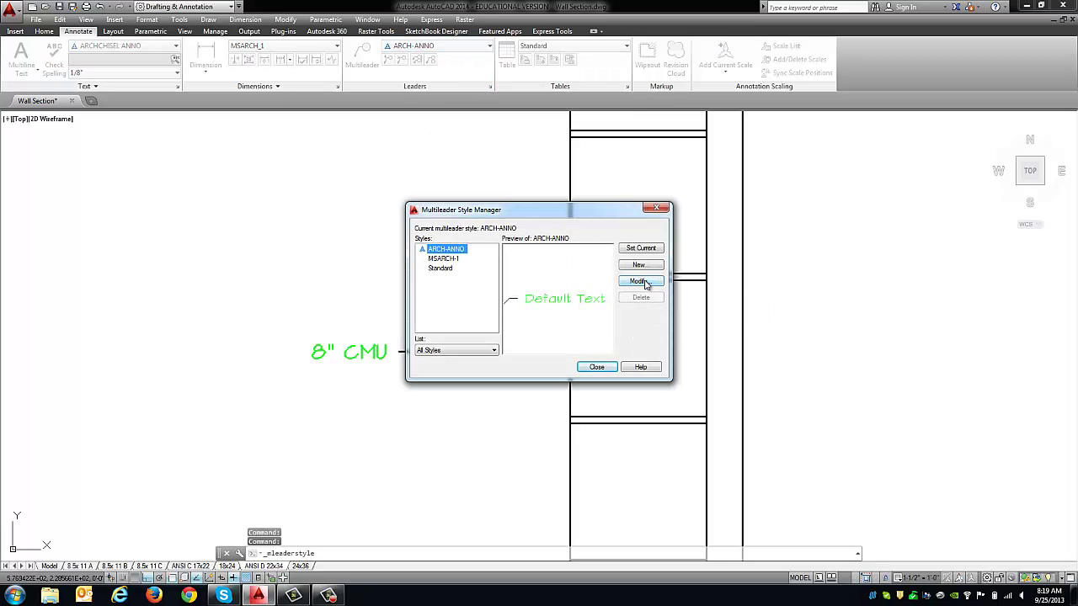
{"action": "left_click", "coordinate": [640, 281]}
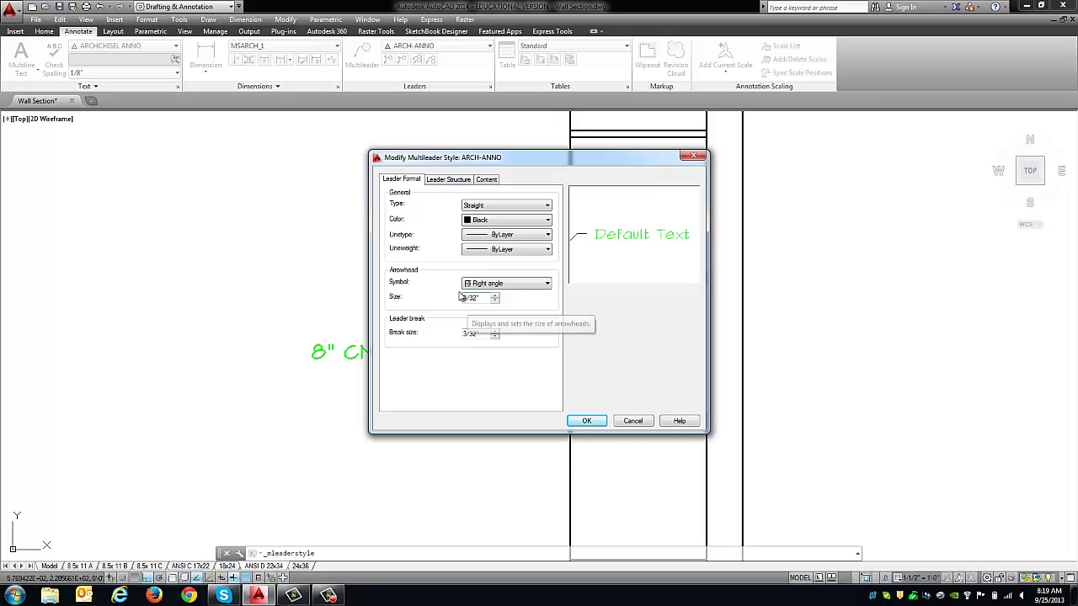
{"action": "left_click", "coordinate": [490, 182]}
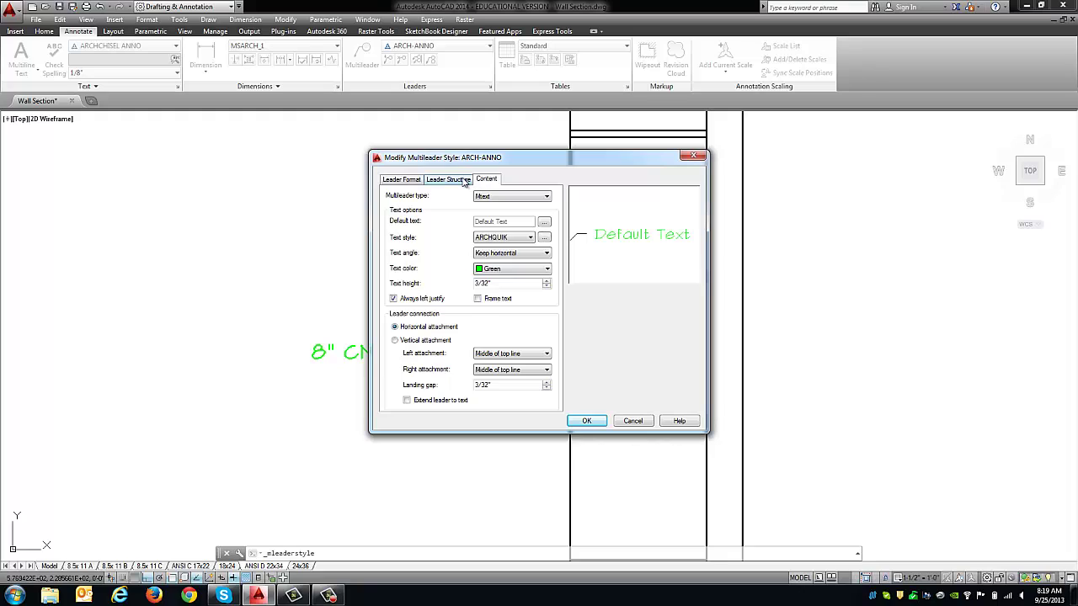
{"action": "left_click", "coordinate": [463, 181]}
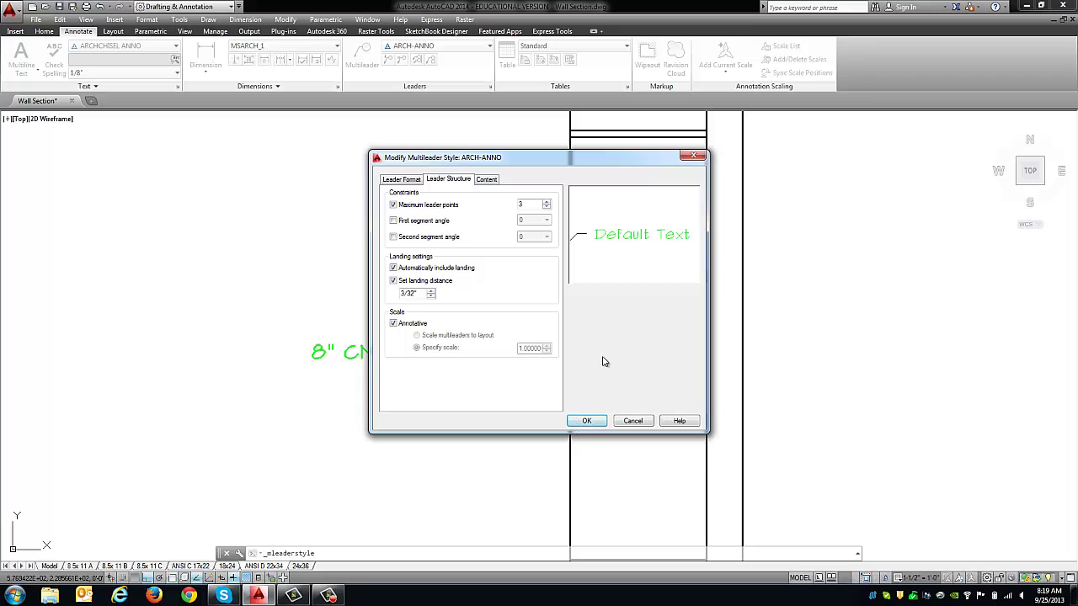
{"action": "left_click", "coordinate": [695, 159]}
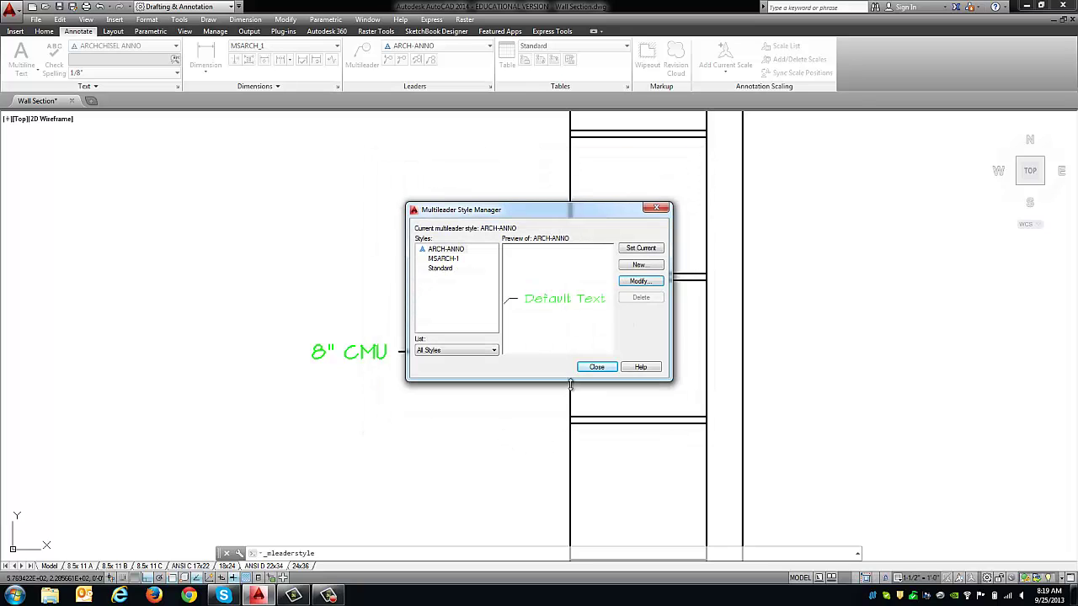
{"action": "middle_click_drag", "start_coordinate": [530, 421], "coordinate": [555, 394]}
{"action": "scroll", "coordinate": [555, 393], "scroll_direction": "down", "scroll_amount": 2}
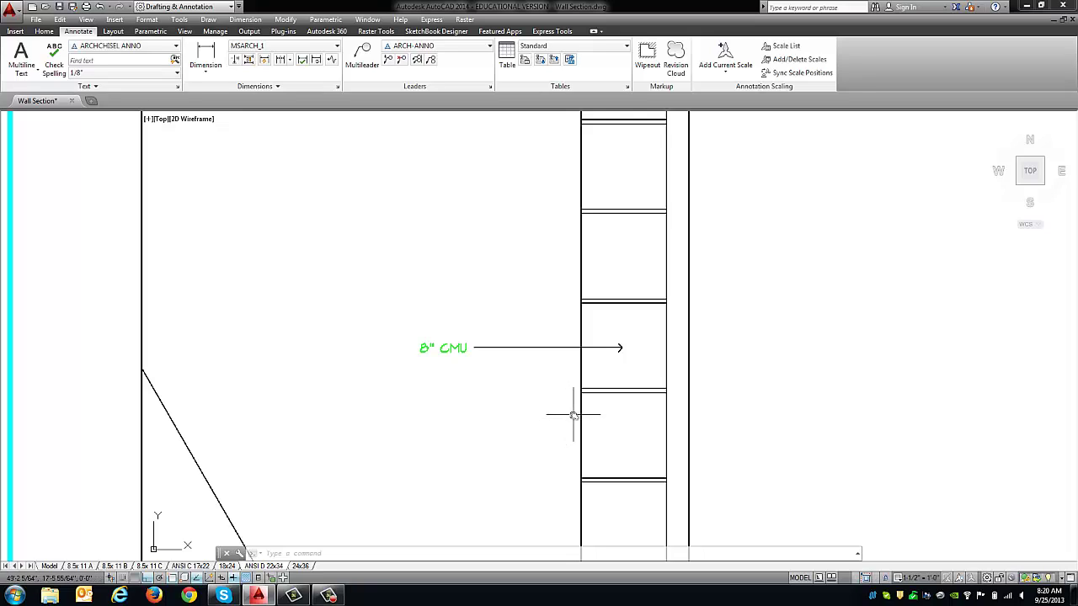
{"action": "scroll", "coordinate": [561, 358], "scroll_direction": "down", "scroll_amount": 3}
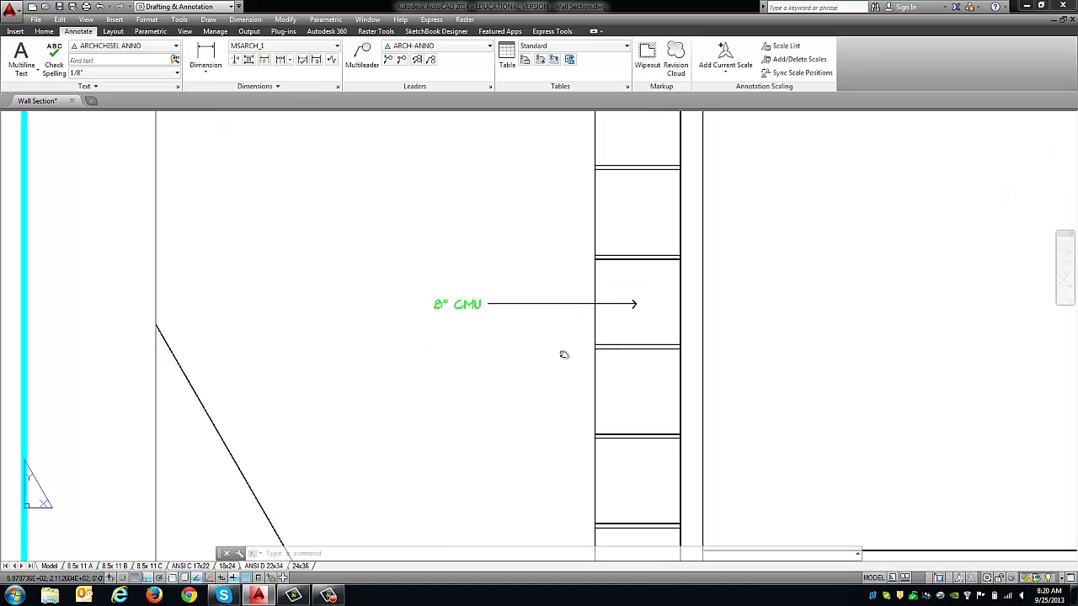
{"action": "middle_click_drag", "start_coordinate": [565, 364], "coordinate": [555, 332]}
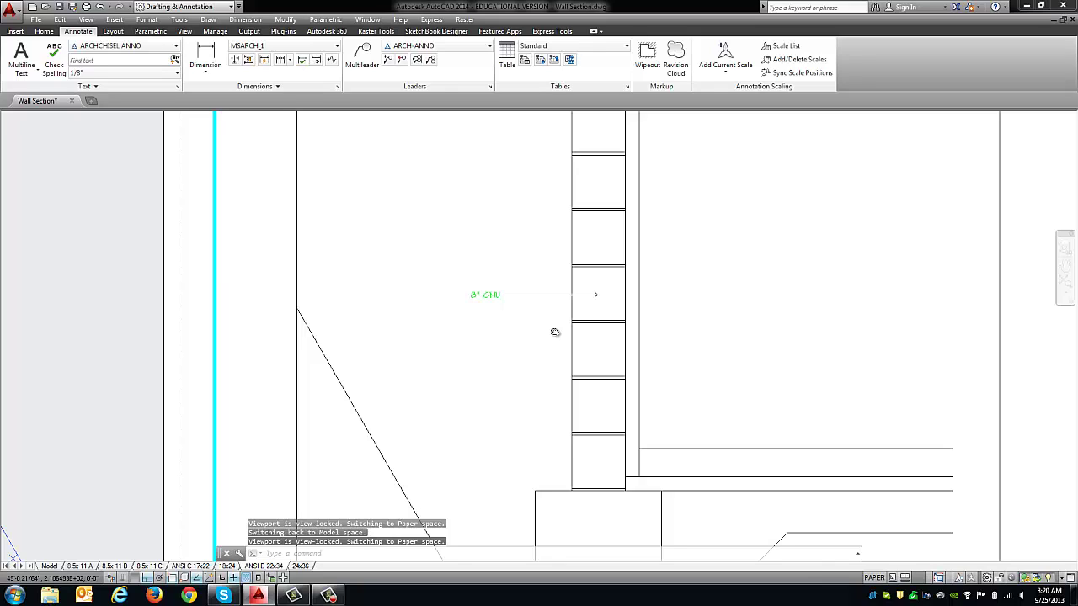
{"action": "scroll", "coordinate": [555, 332], "scroll_direction": "down", "scroll_amount": 3}
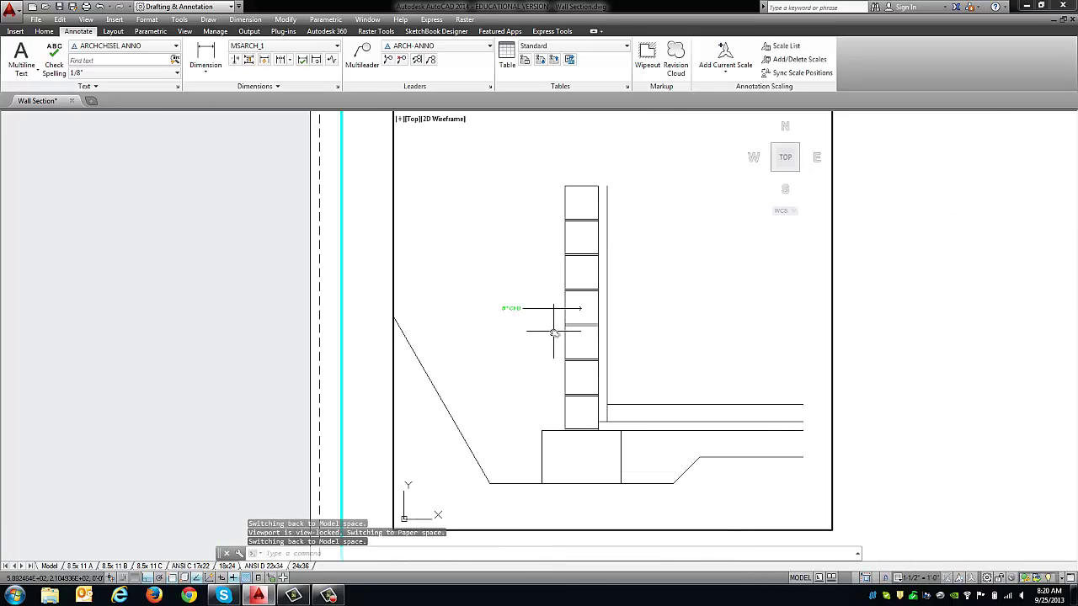